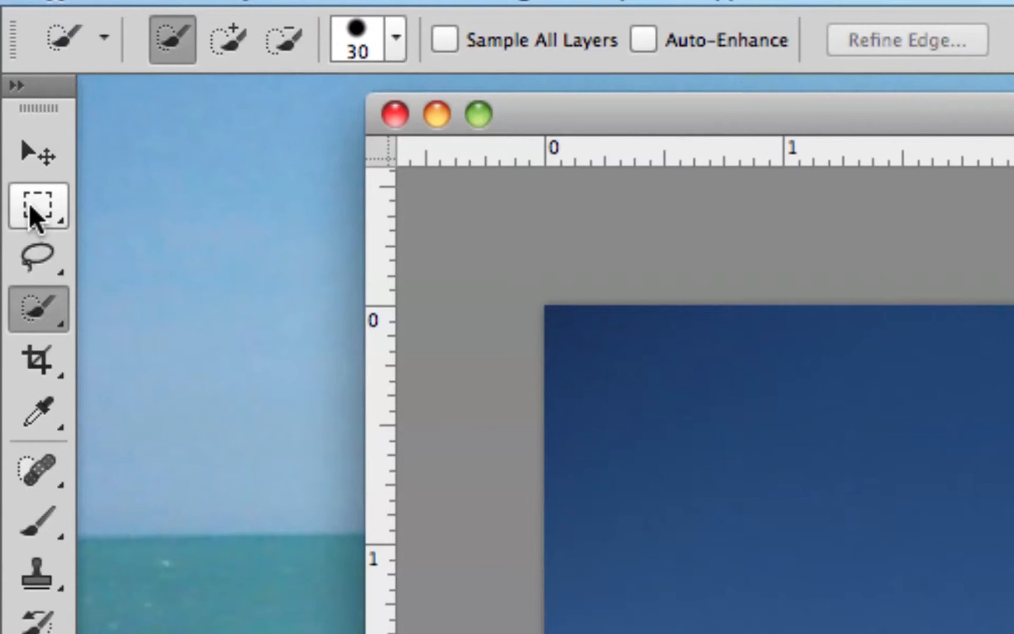
Step: Select a wide rectangular area of the sky above and left of the sledder with the Rectangular Marquee Tool
left_click(29, 212)
left_click(28, 214)
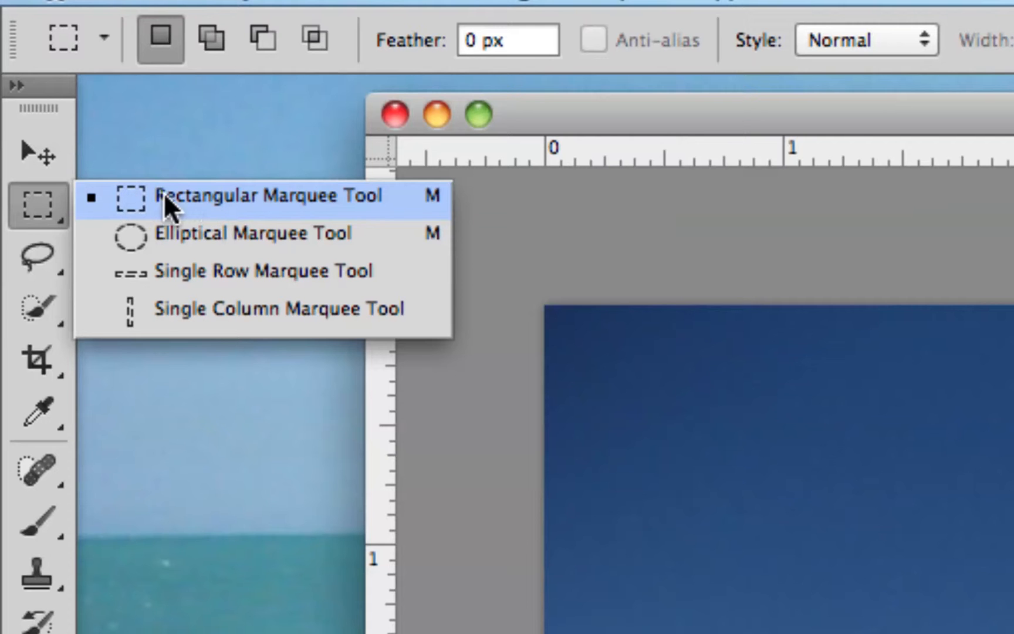
left_click(183, 195)
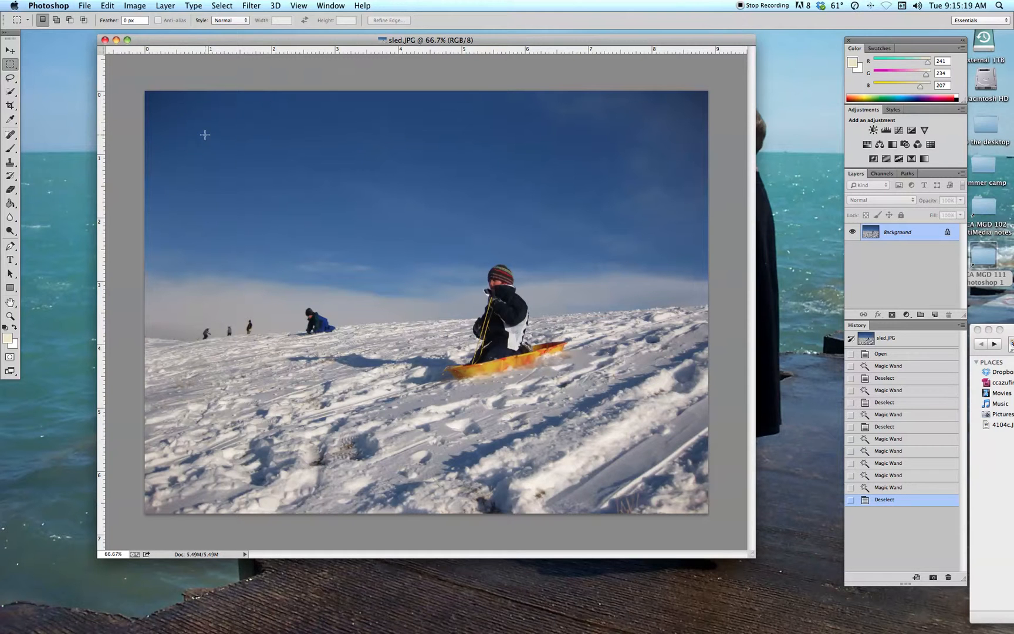
left_click_drag(205, 131, 498, 254)
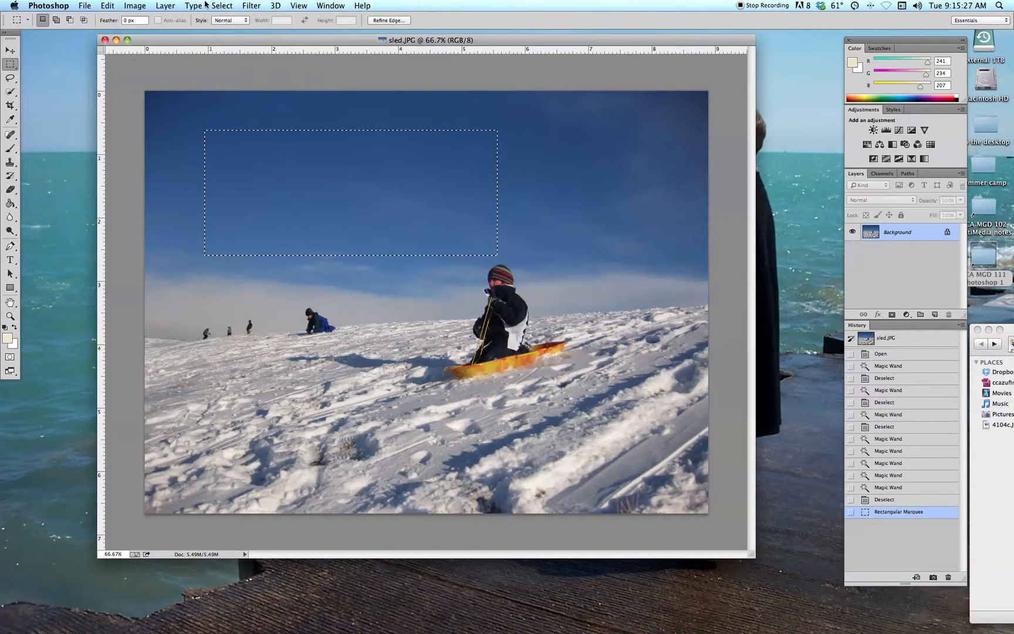
Step: Preview a Brightness/Contrast adjustment on the selected sky with brightness 39 and contrast 100, and discard it
left_click(137, 6)
mouse_move(152, 38)
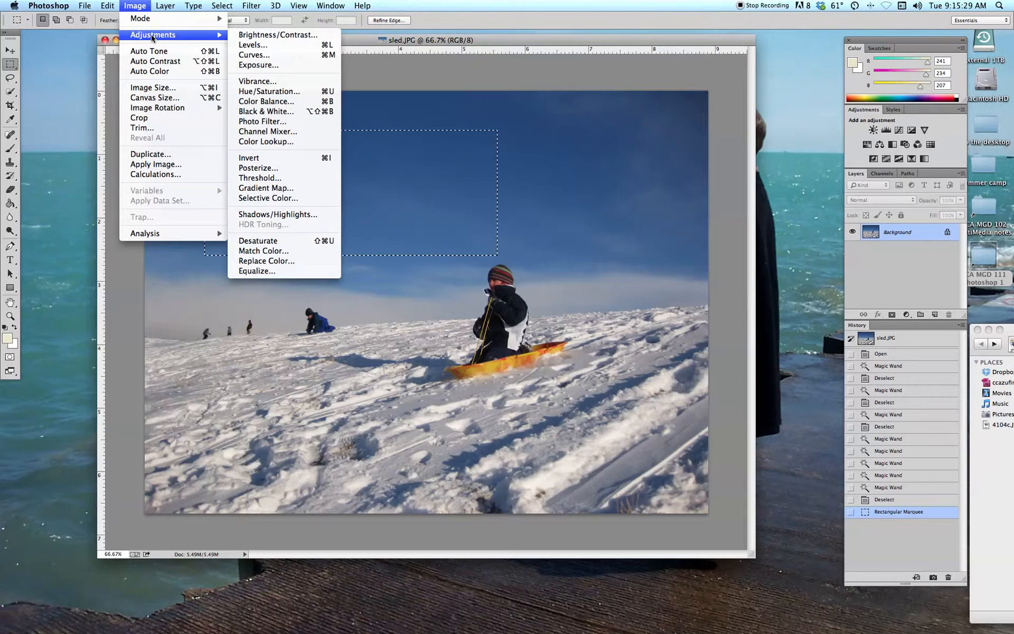
left_click(301, 37)
left_click_drag(477, 321, 523, 321)
left_click_drag(478, 294, 520, 295)
left_click_drag(436, 294, 492, 297)
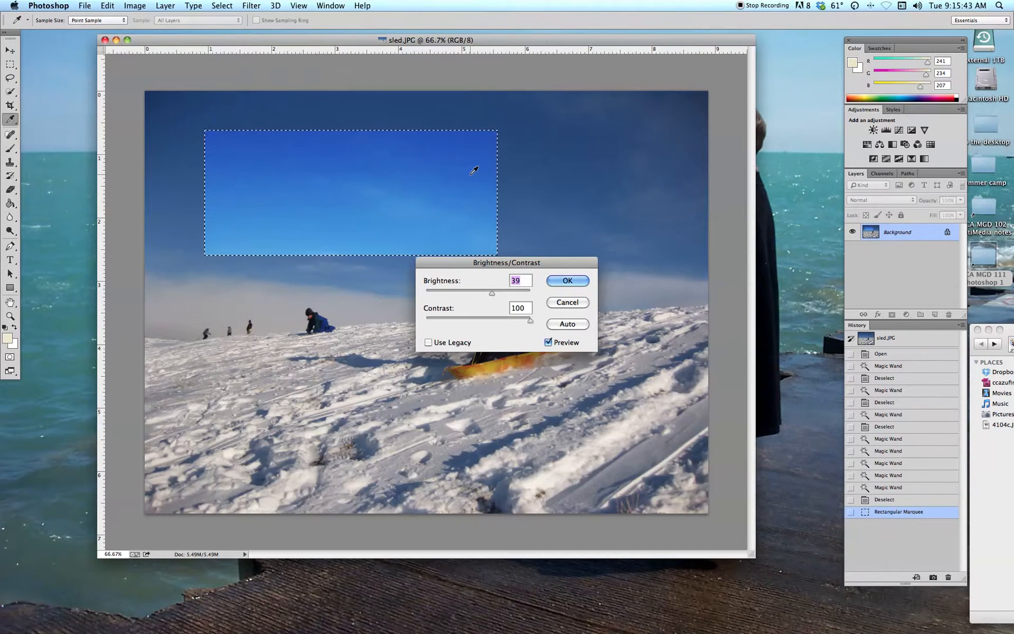
left_click(568, 302)
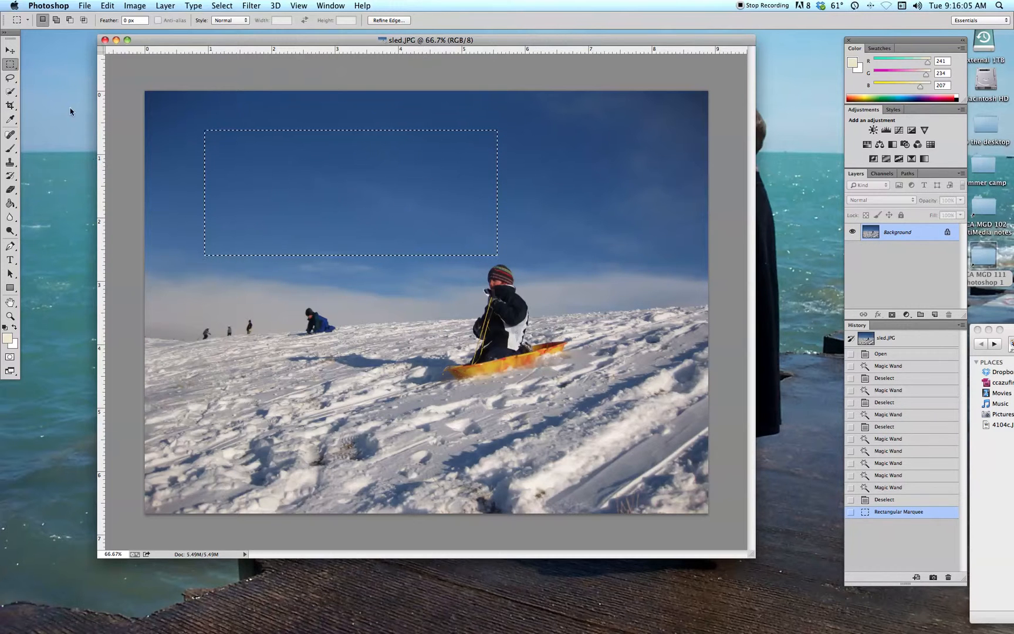
Step: Reposition only the rectangular selection outline within the sky, ending slightly up and to the right of where it was drawn
left_click_drag(220, 160, 302, 159)
left_click_drag(459, 167, 371, 156)
left_click_drag(245, 147, 327, 145)
left_click_drag(458, 151, 321, 156)
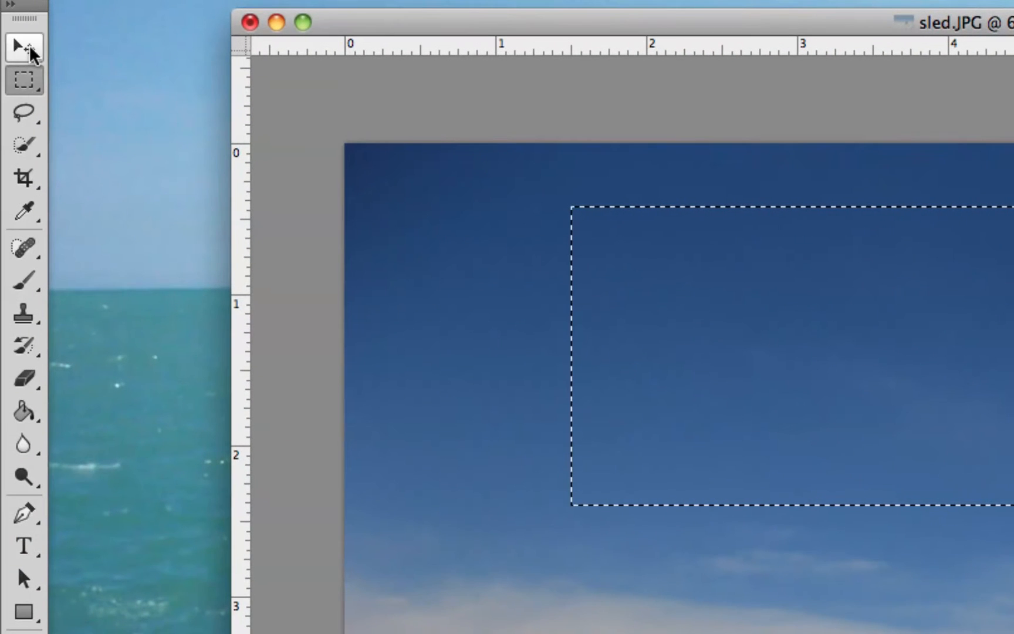
Step: Move the selected sky pixels down and to the left with the Move Tool, and undo the move
left_click(31, 54)
left_click_drag(644, 265, 528, 298)
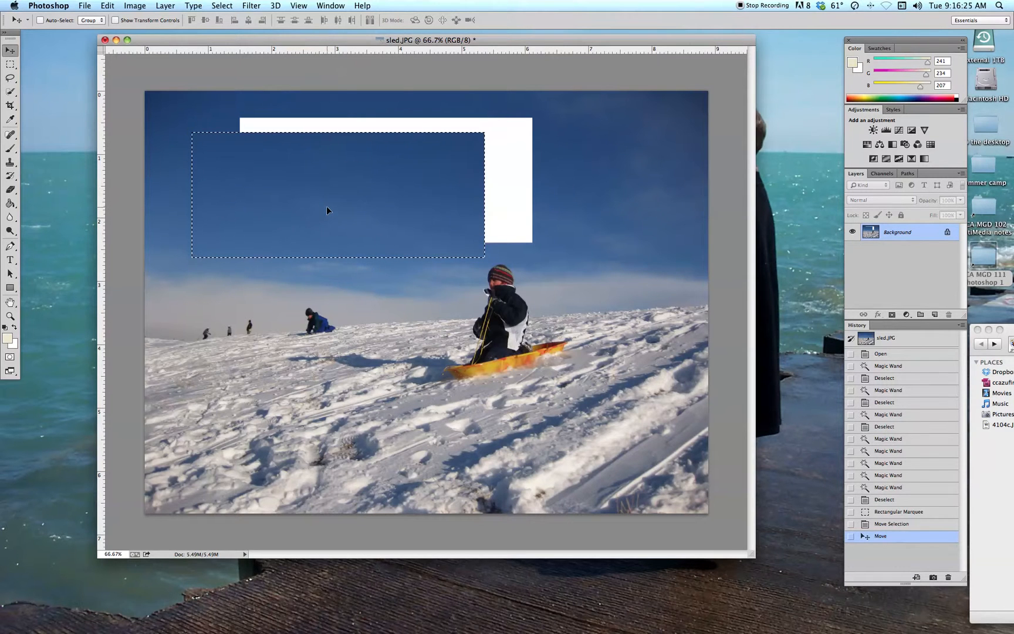
key("super+z")
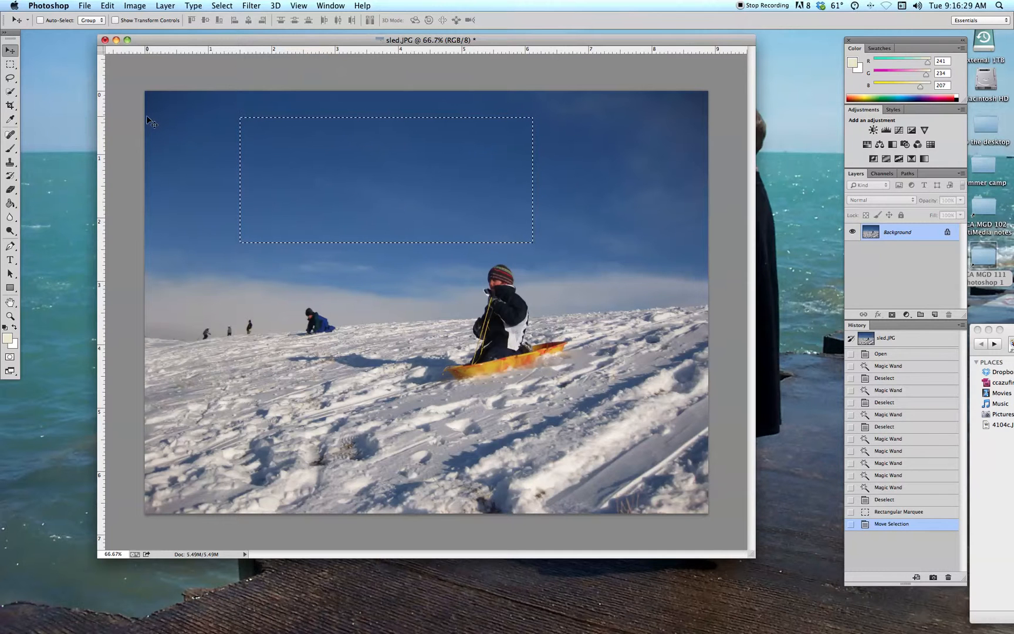
Step: Add three overlapping rectangles to the marquee selection, two extending its right side and one extending its lower left
left_click(5, 65)
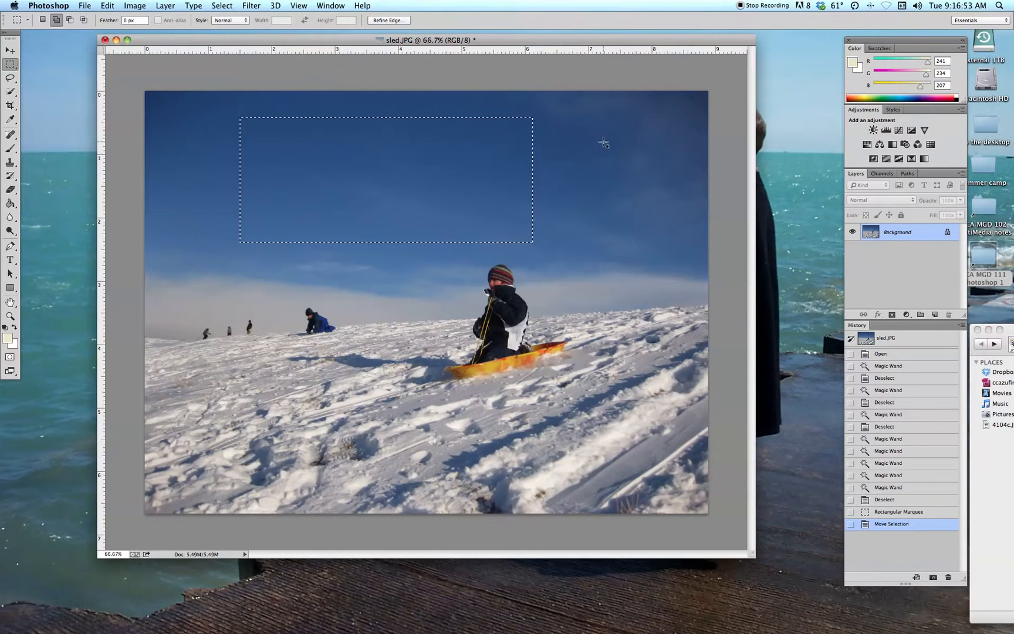
left_click_drag(604, 142, 474, 205)
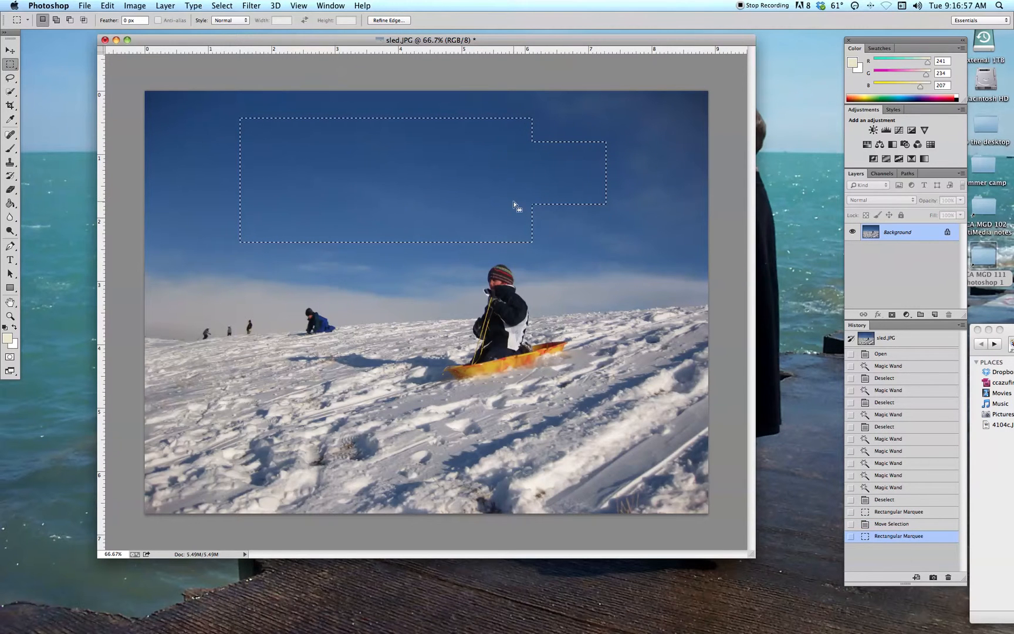
left_click_drag(564, 266, 628, 181)
left_click_drag(484, 177, 600, 266)
left_click_drag(176, 154, 321, 255)
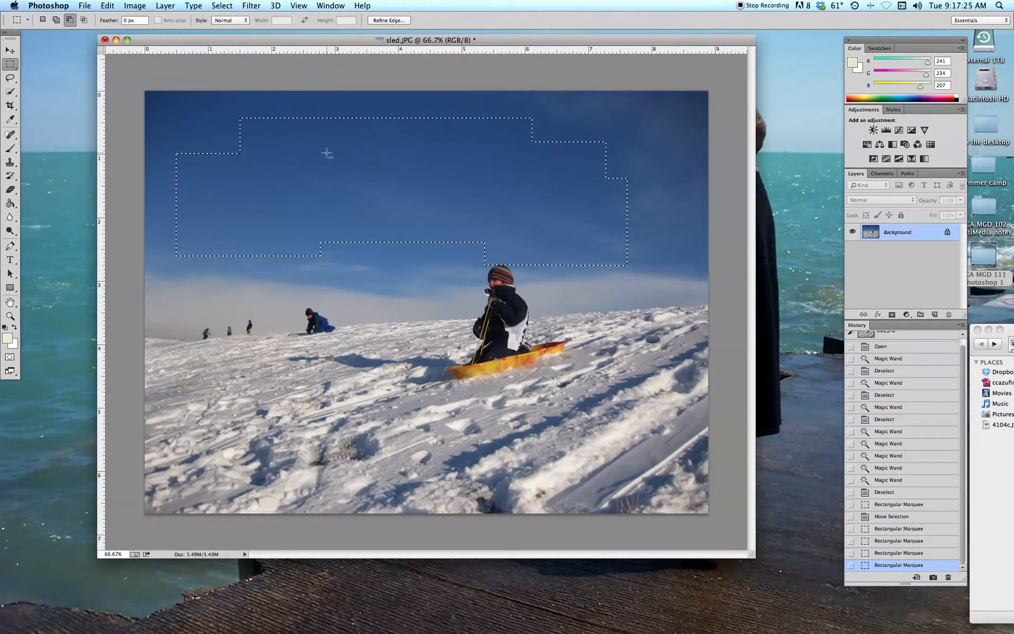
Step: Subtract a wide rectangle from the middle of the selection and a narrower one cutting through its lower edge
left_click_drag(327, 153, 475, 200)
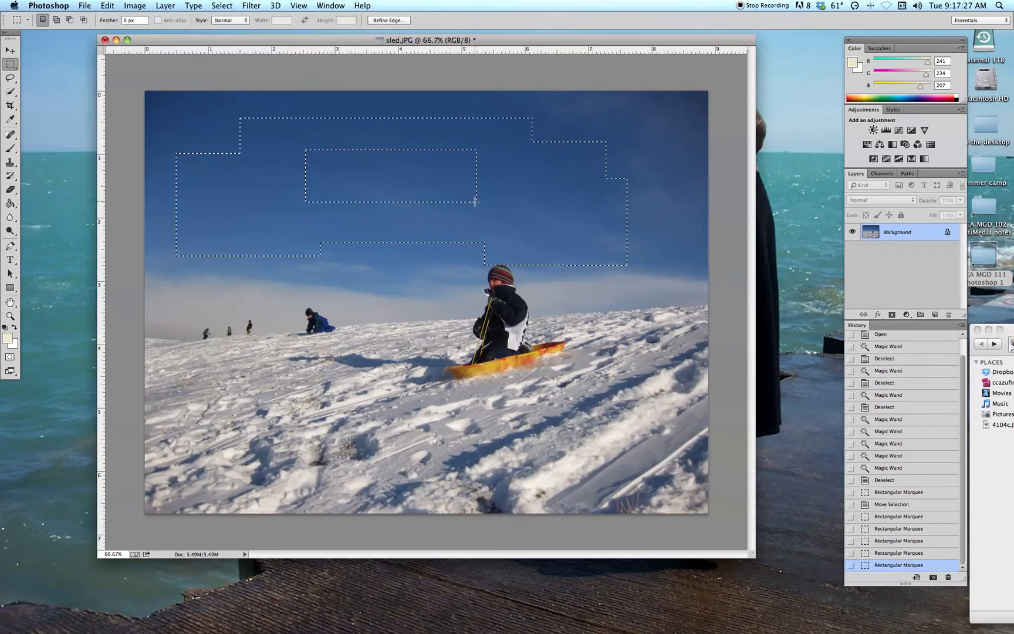
key("alt")
left_click_drag(334, 278, 386, 175)
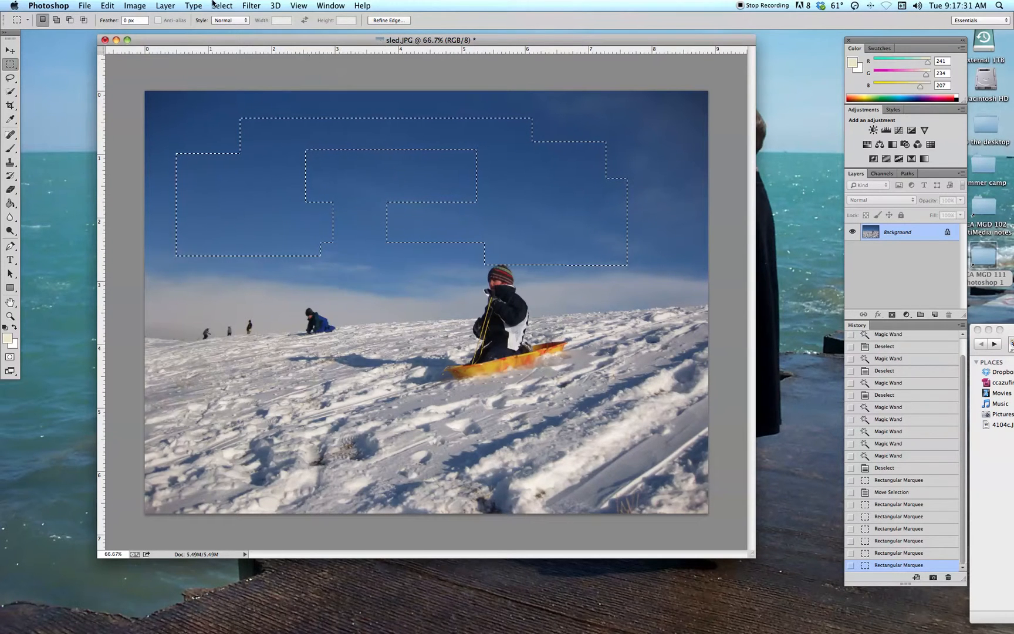
Step: Open the Brightness/Contrast adjustment for the stepped selection and cancel it
left_click(120, 5)
mouse_move(150, 35)
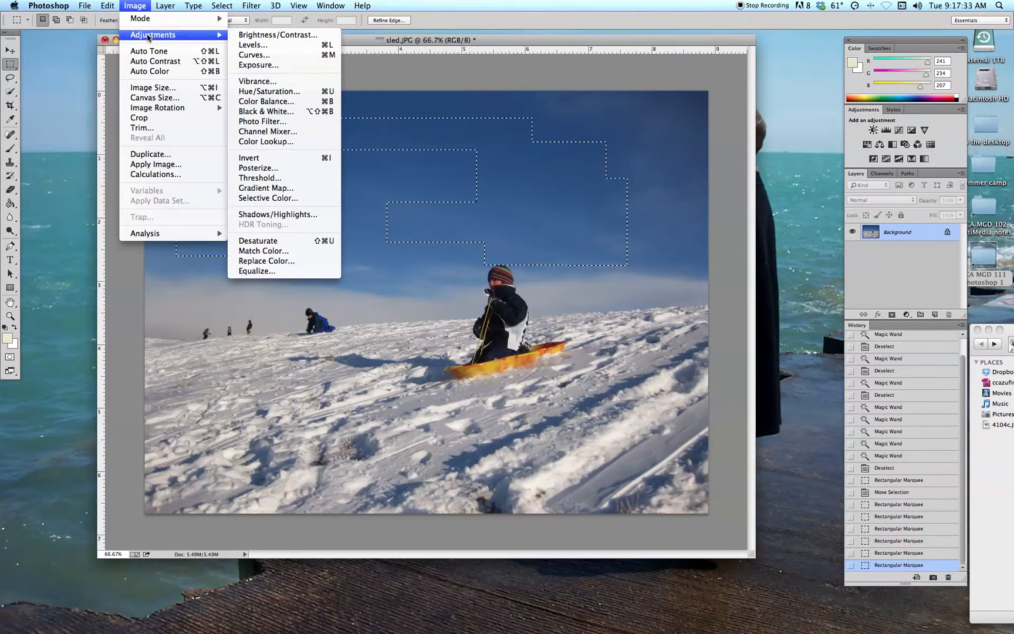
left_click(260, 35)
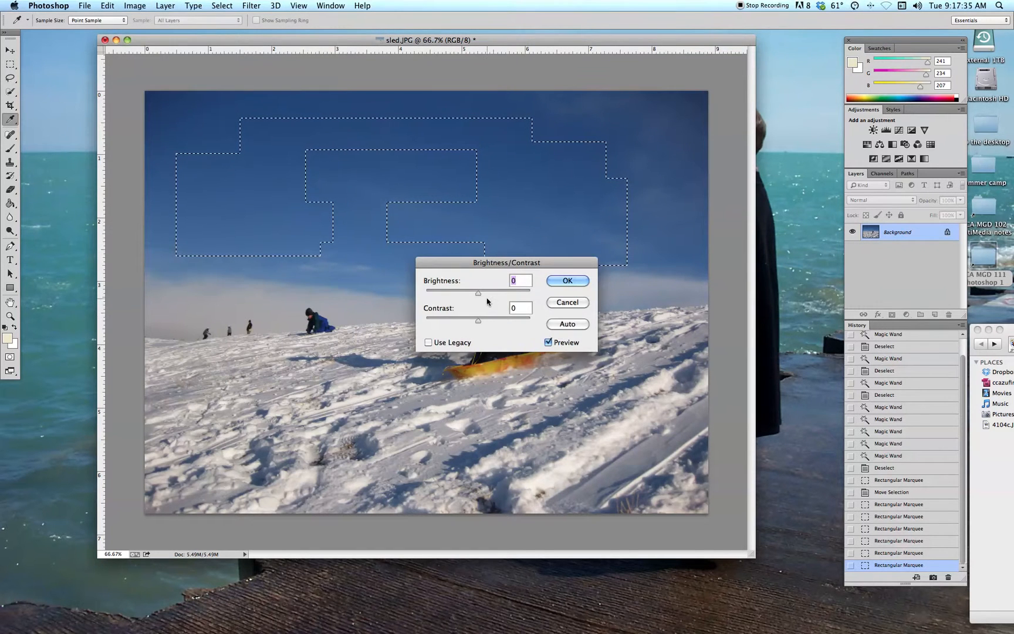
mouse_move(478, 292)
left_mouse_down()
mouse_move(529, 292)
mouse_move(446, 293)
mouse_move(476, 295)
left_mouse_up()
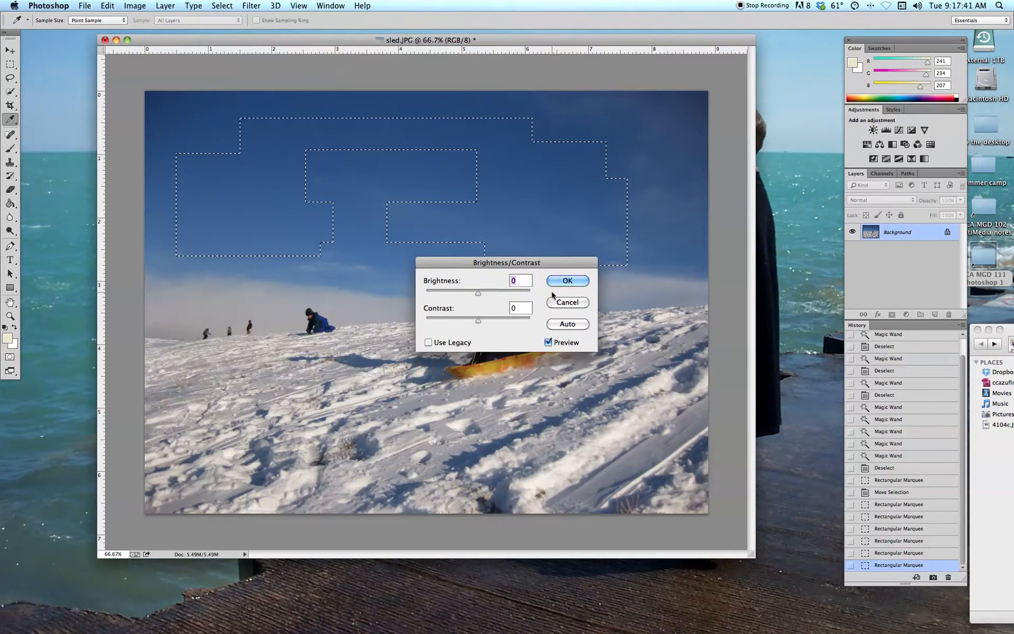
left_click(567, 302)
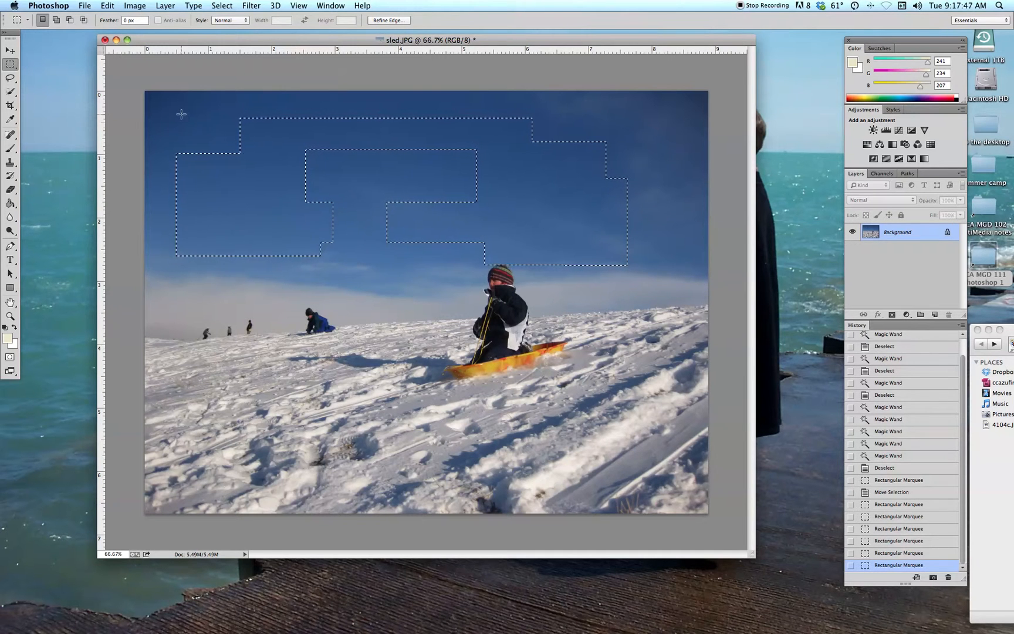
Step: Deselect the stepped sky selection and undo the deselection
left_click(222, 5)
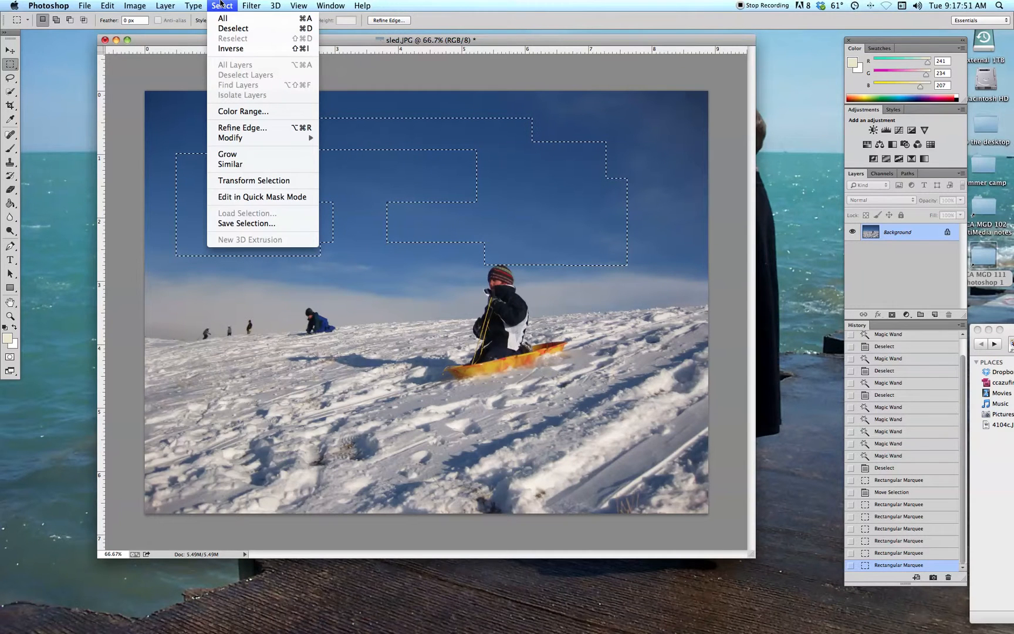
left_click(226, 29)
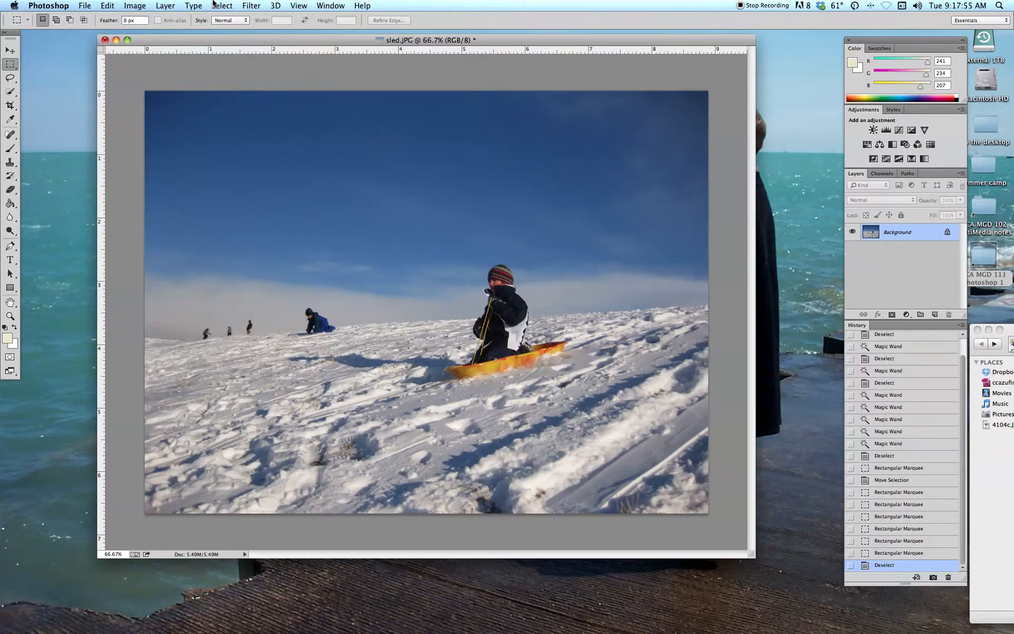
key("super+z")
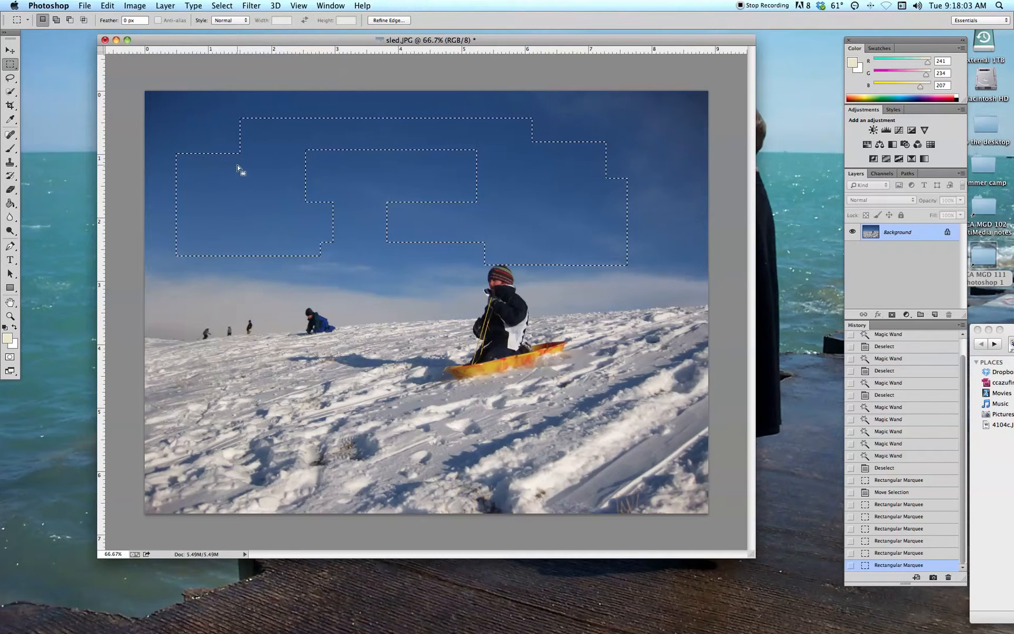
Step: Replace the stepped selection with a plain sky rectangle, clear that, and draw another rectangle with a 10 px feather
left_click(193, 123)
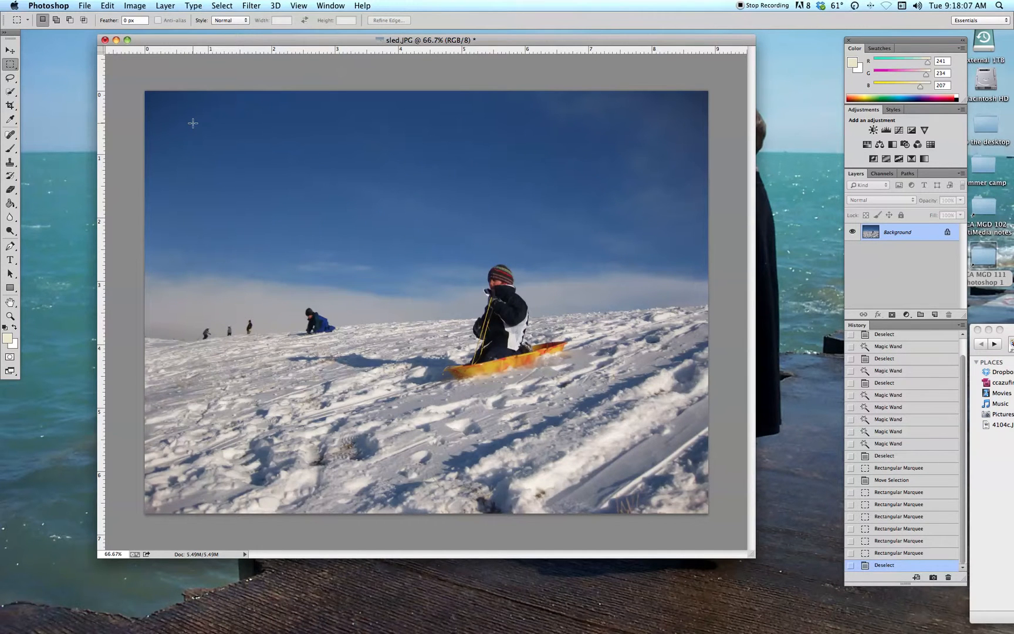
left_click_drag(193, 123, 528, 247)
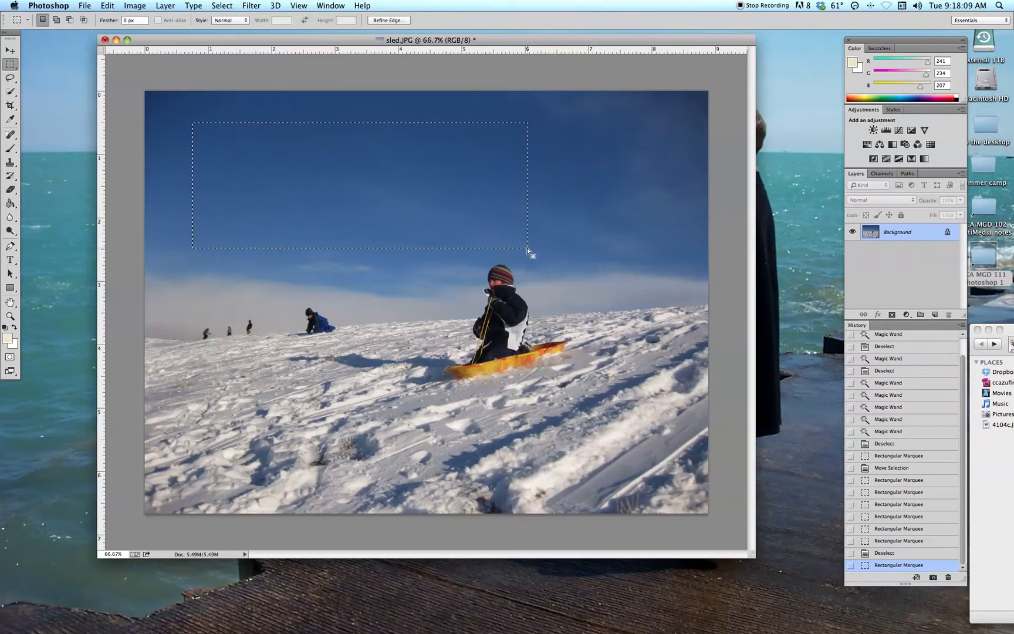
left_click(431, 216)
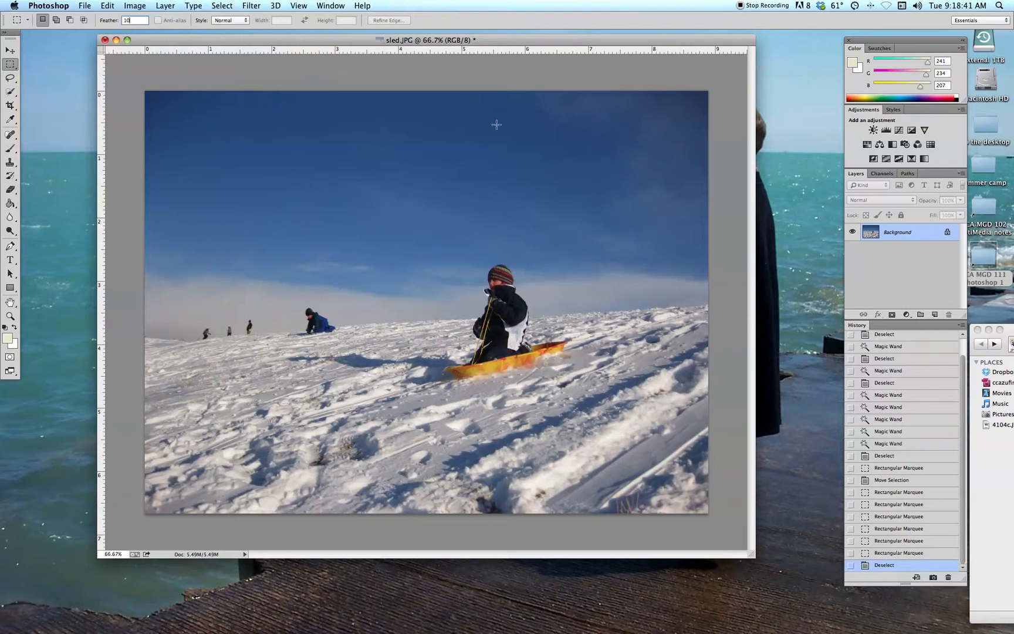
left_click_drag(218, 128, 492, 239)
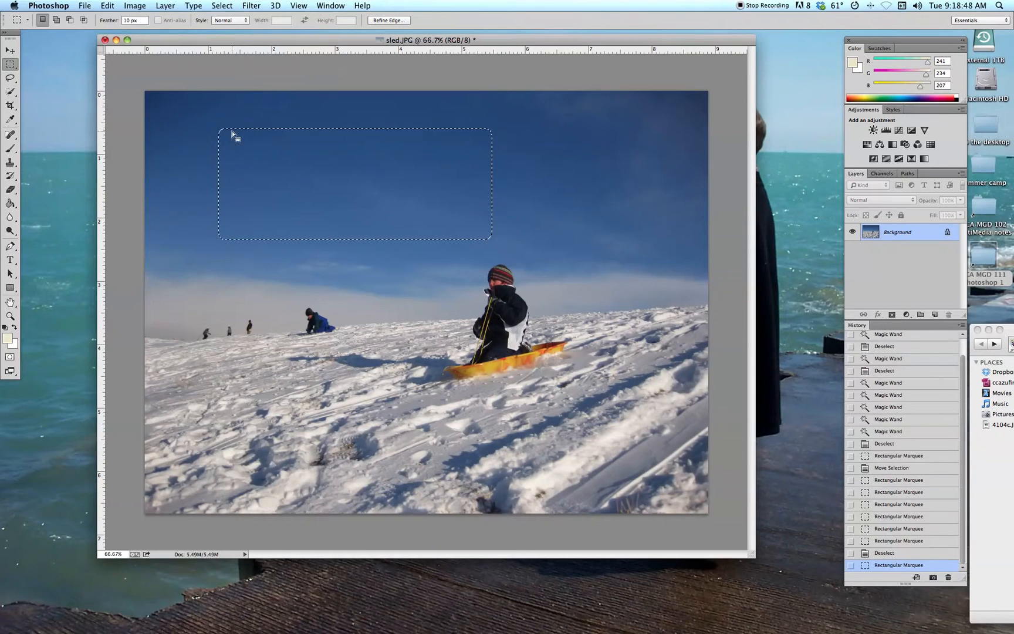
Step: Preview the 10 px feathered selection's soft edge using a Brightness/Contrast brightness of 114, and discard the adjustment
left_click(129, 4)
mouse_move(152, 36)
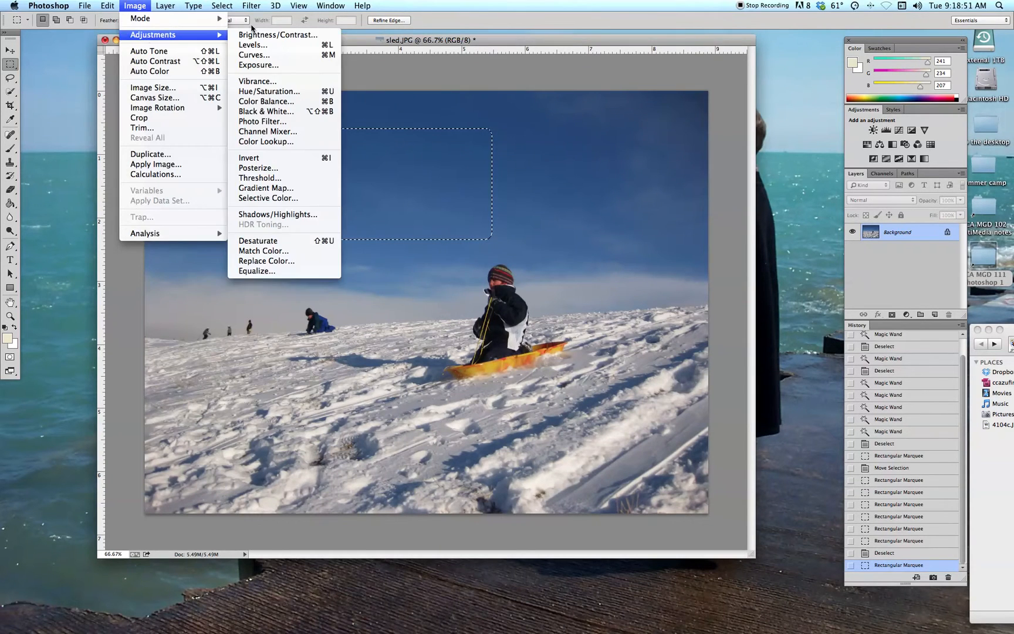
left_click(246, 30)
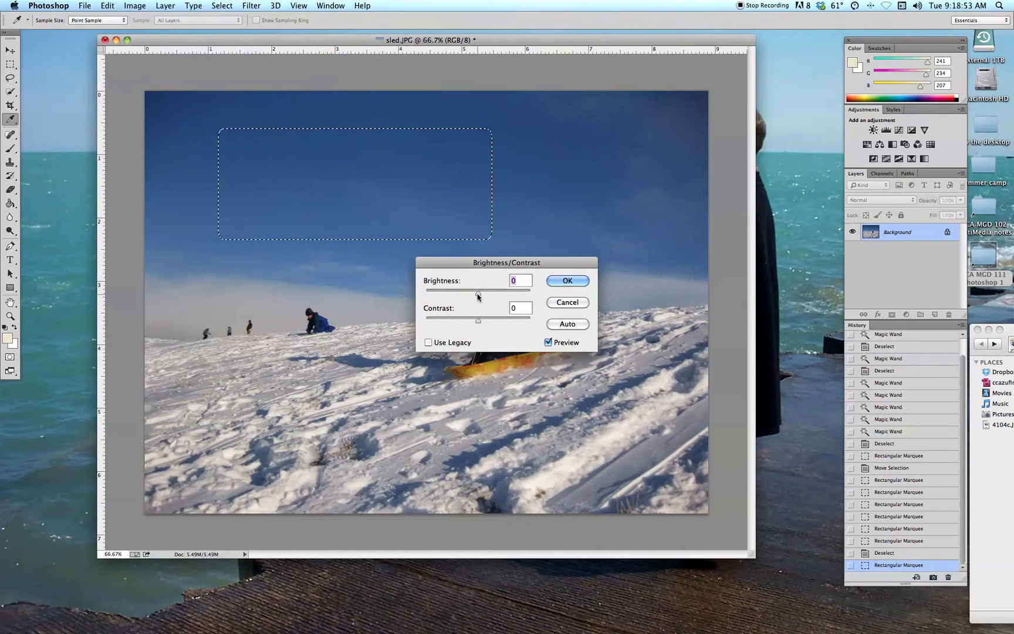
left_click_drag(479, 292, 517, 294)
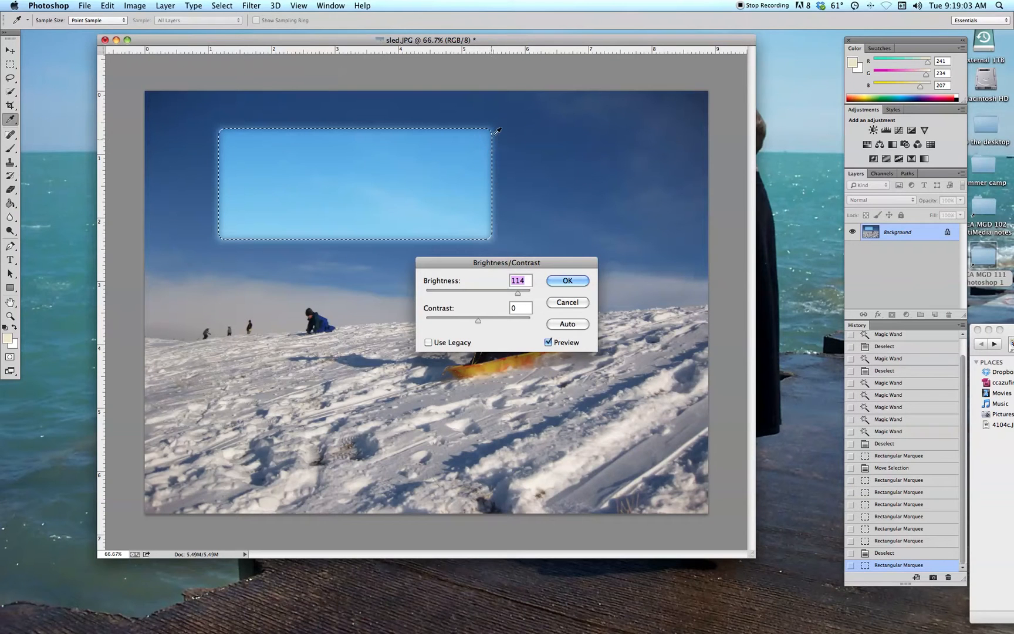
left_click(567, 302)
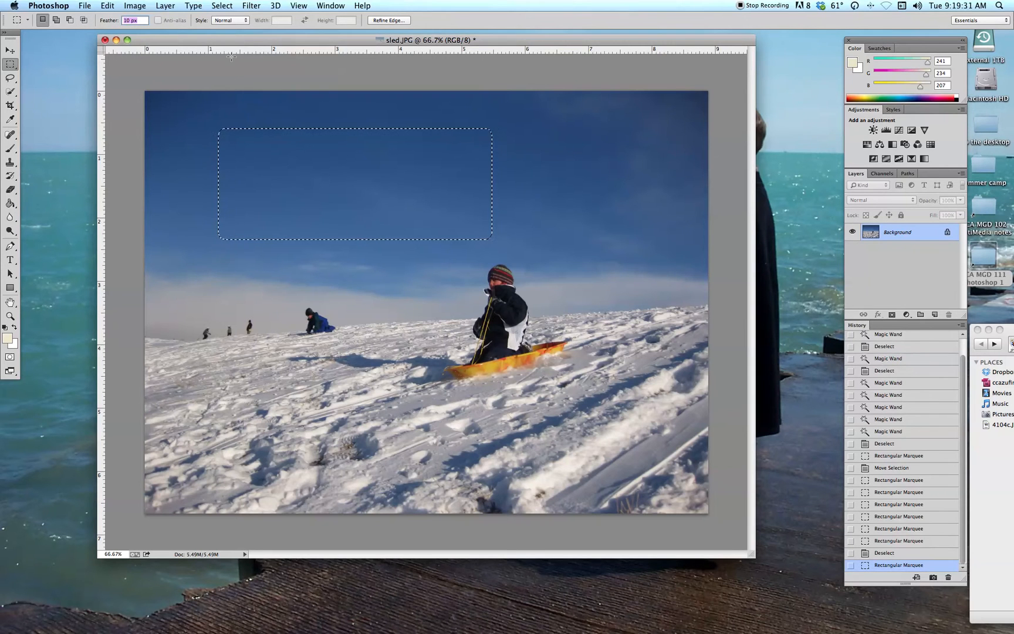
Step: Set the marquee feather to 100 px, clear the old selection, and draw a new wide rectangular selection in the sky
type("100")
left_click(535, 155)
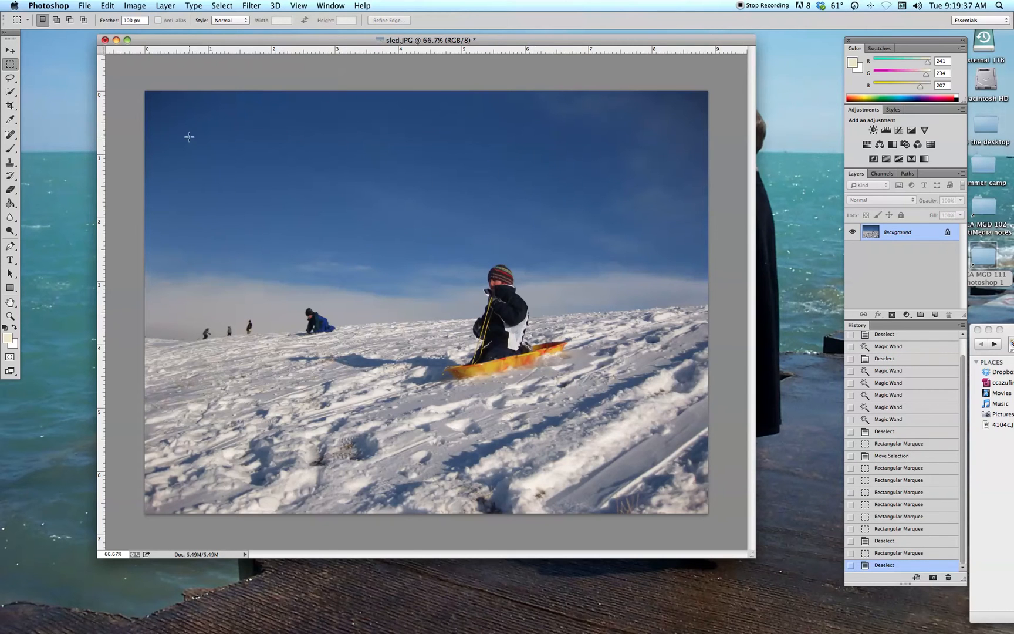
left_click_drag(203, 120, 502, 239)
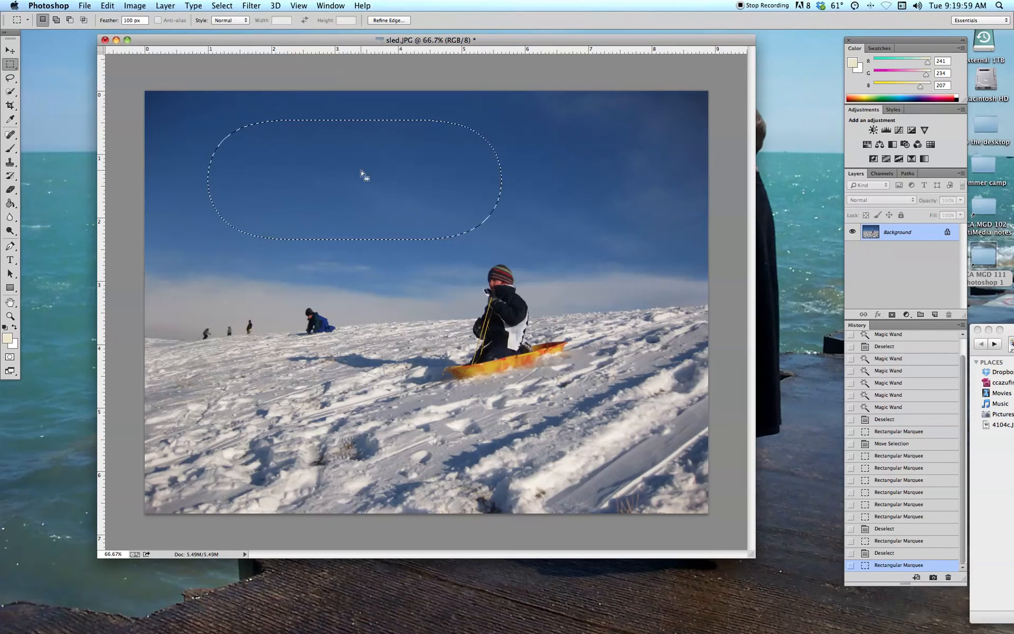
Step: Set the marquee feather to 0 px and add a tall narrow rectangle crossing the middle of the rounded selection
left_click(10, 64)
left_click(143, 18)
type("0")
left_click_drag(332, 107, 400, 310)
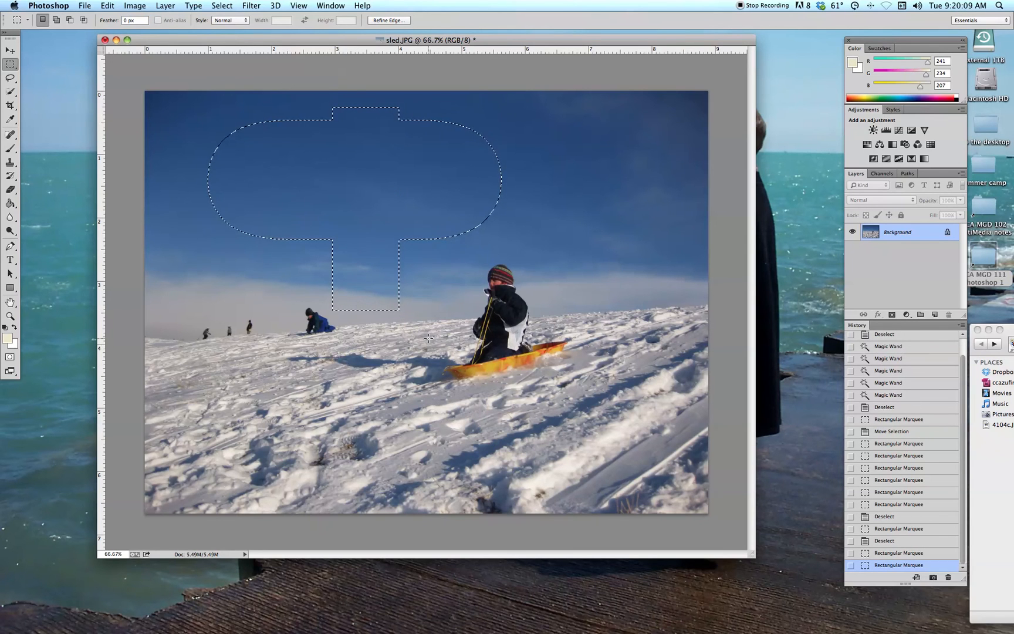